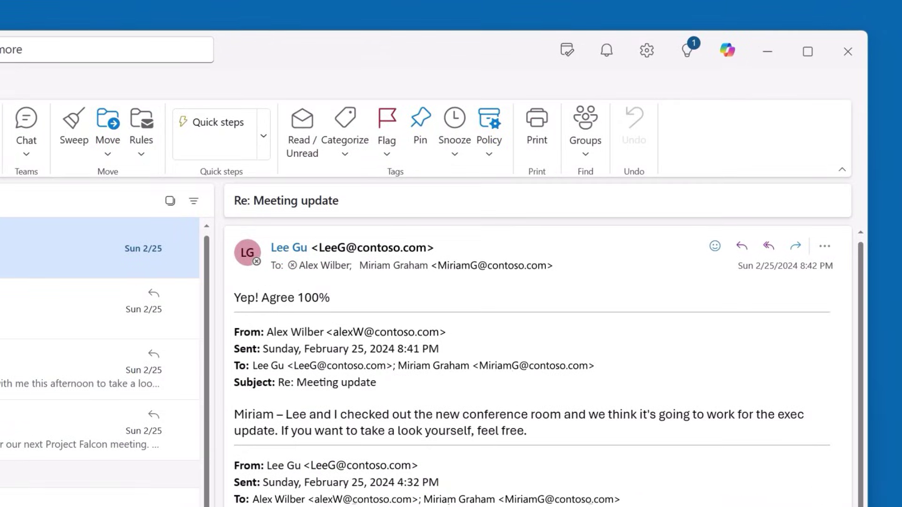
# Open Outlook's Settings window from the gear icon in the top bar.
pyautogui.click(647, 49)
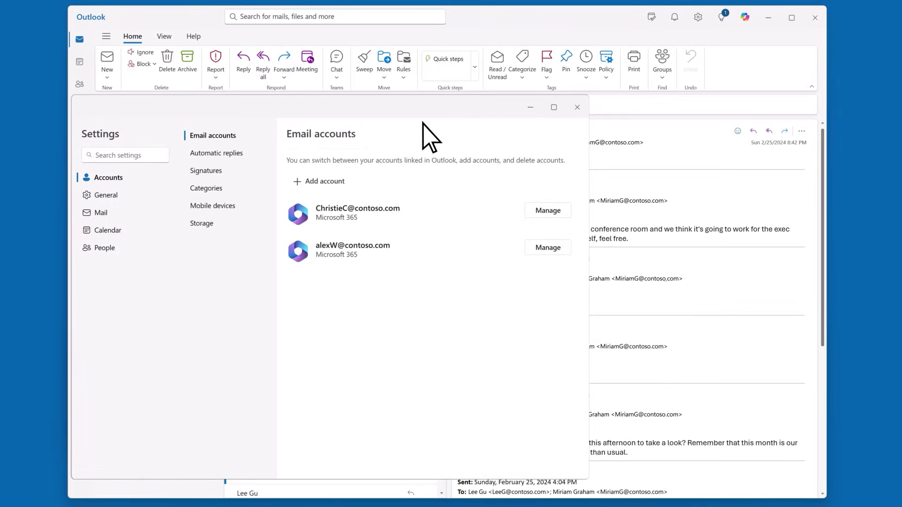
# Turn on Dark mode in General > Appearance and make it follow system settings.
pyautogui.click(120, 196)
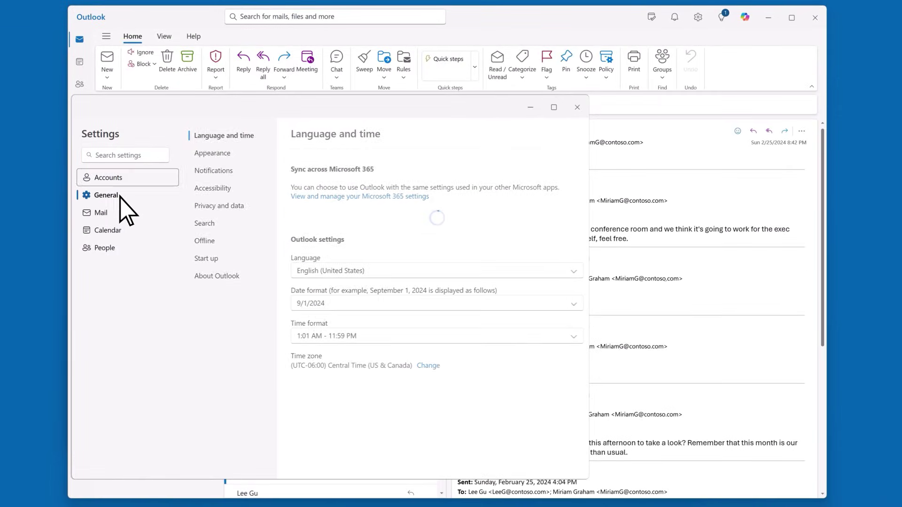
pyautogui.click(228, 154)
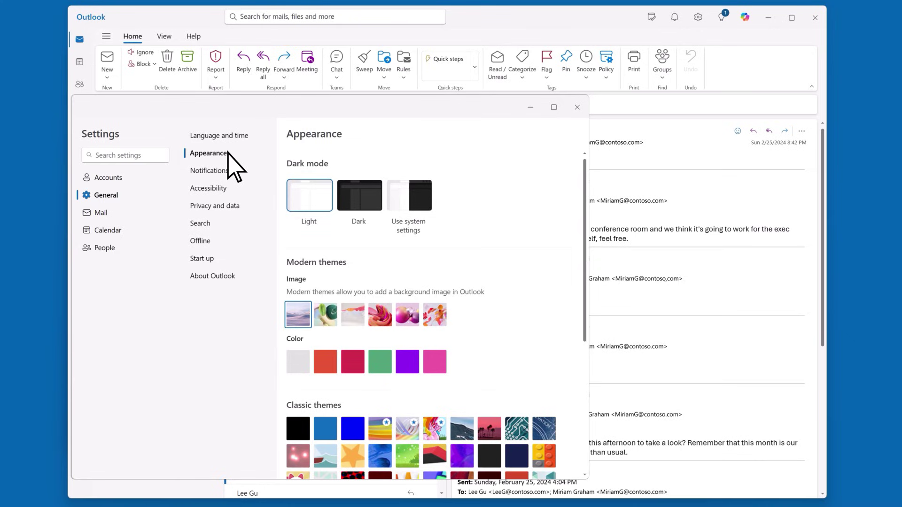
pyautogui.click(376, 215)
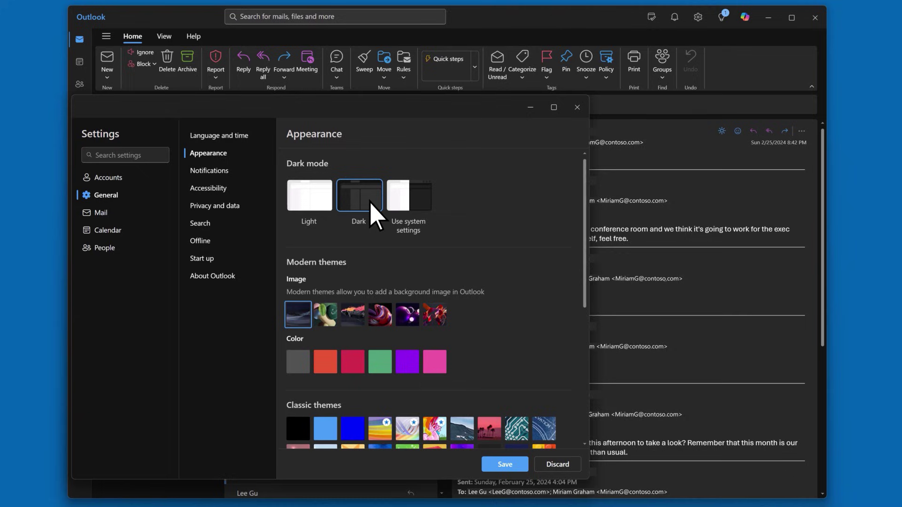
pyautogui.click(425, 206)
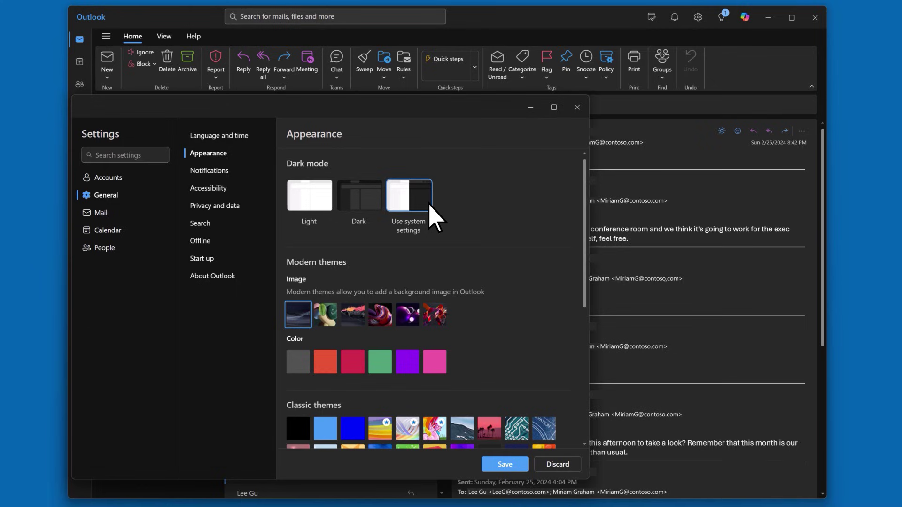
# Preview the light-blue, rainbow, sunset-palms and wave-and-whale classic themes.
pyautogui.scroll(-2, 429, 207)
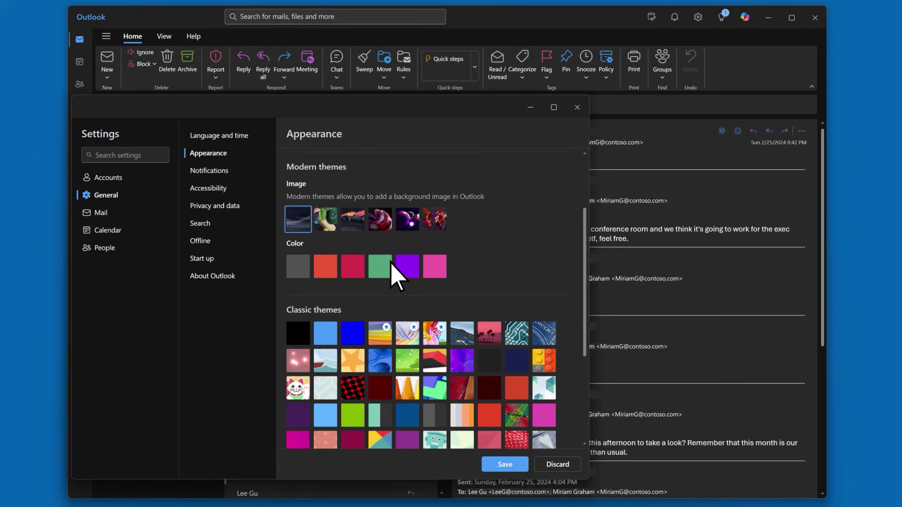
pyautogui.click(324, 332)
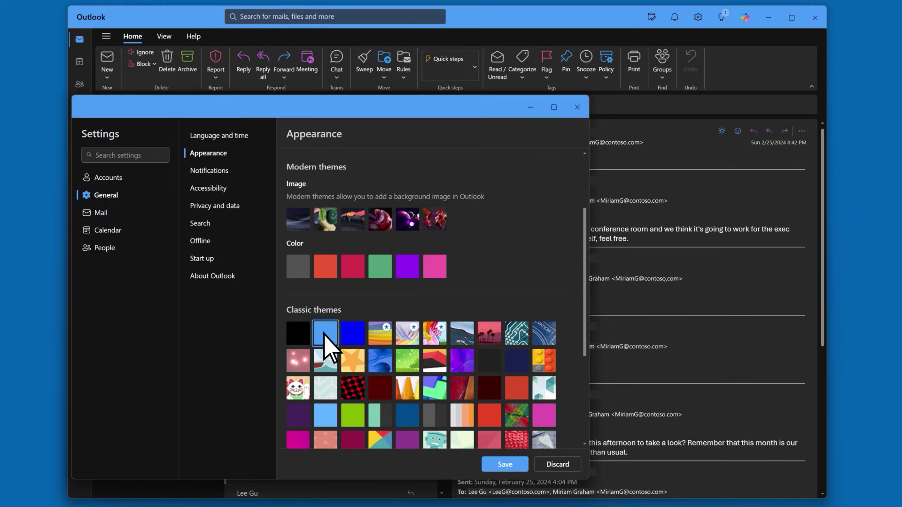
pyautogui.click(379, 338)
pyautogui.click(490, 335)
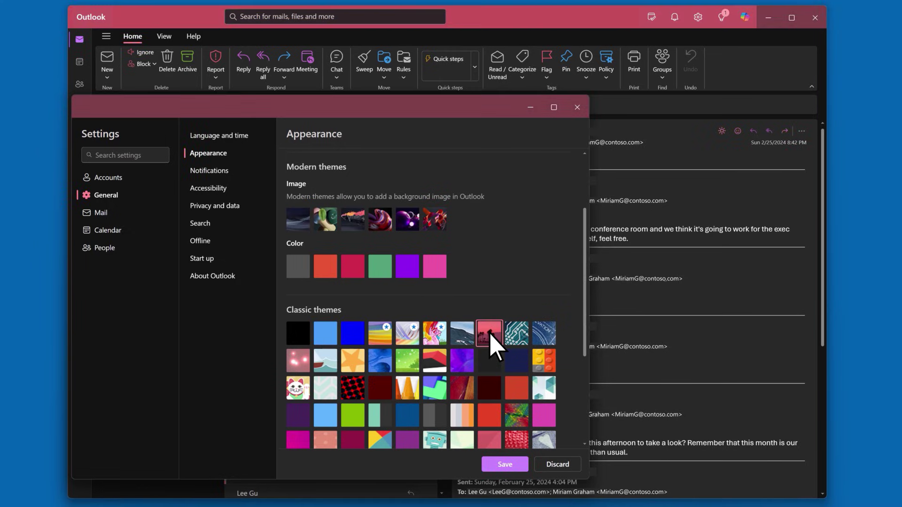
pyautogui.click(327, 368)
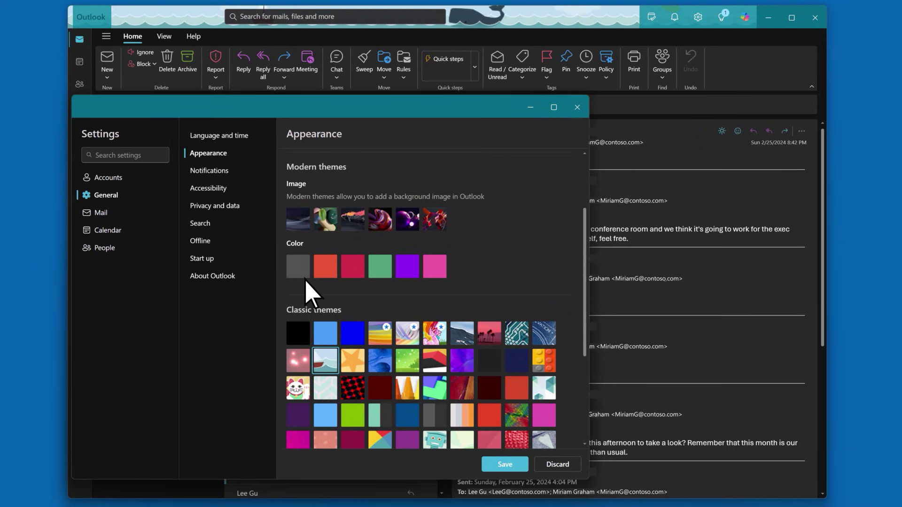
# Apply and save the first Modern theme image, then open the second account's Inbox.
pyautogui.click(297, 219)
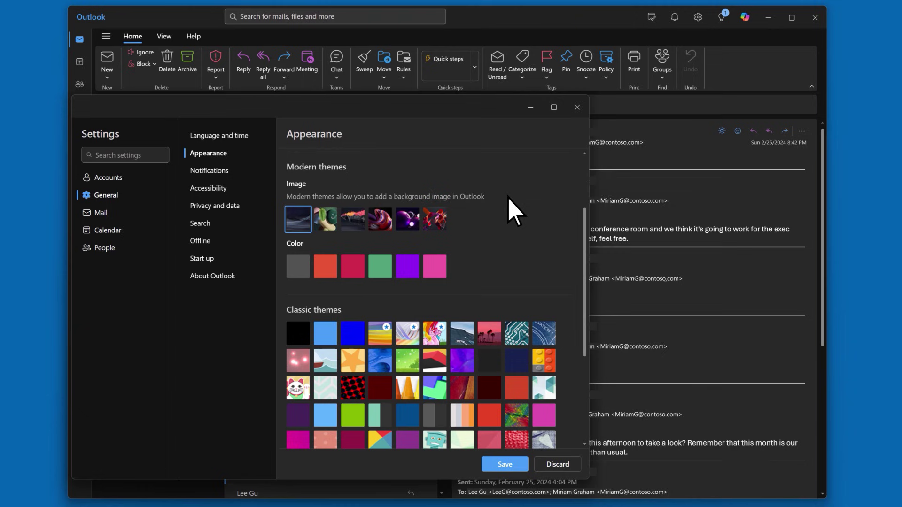
pyautogui.click(624, 191)
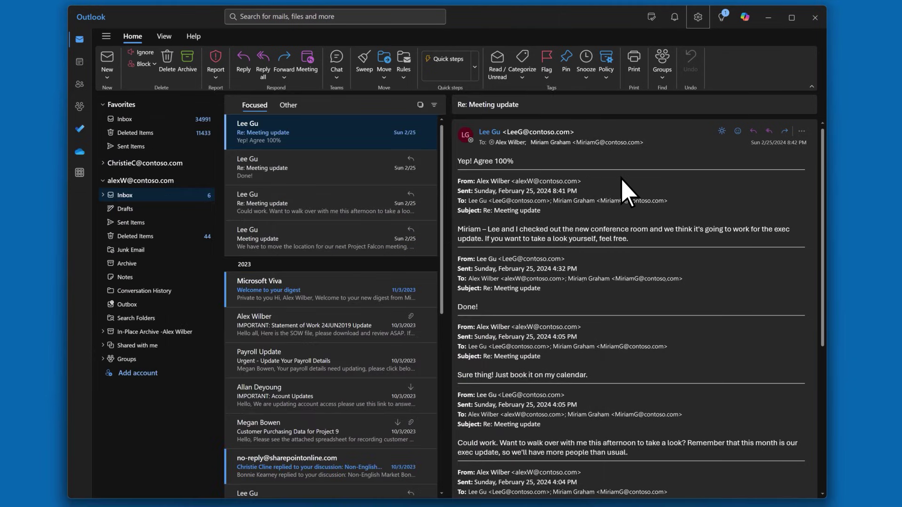
pyautogui.click(145, 194)
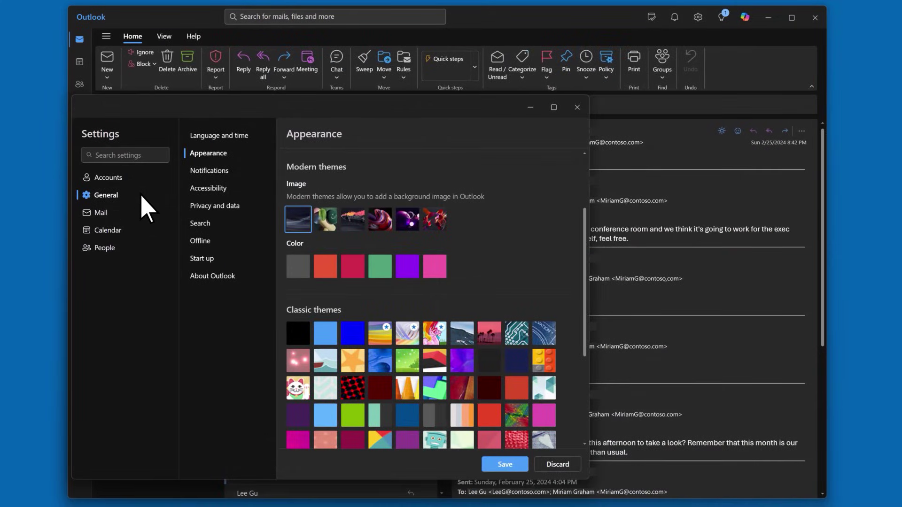
# In Mail > Layout, keep Focused Inbox sorting into Focused and Other after toggling it off.
pyautogui.click(109, 213)
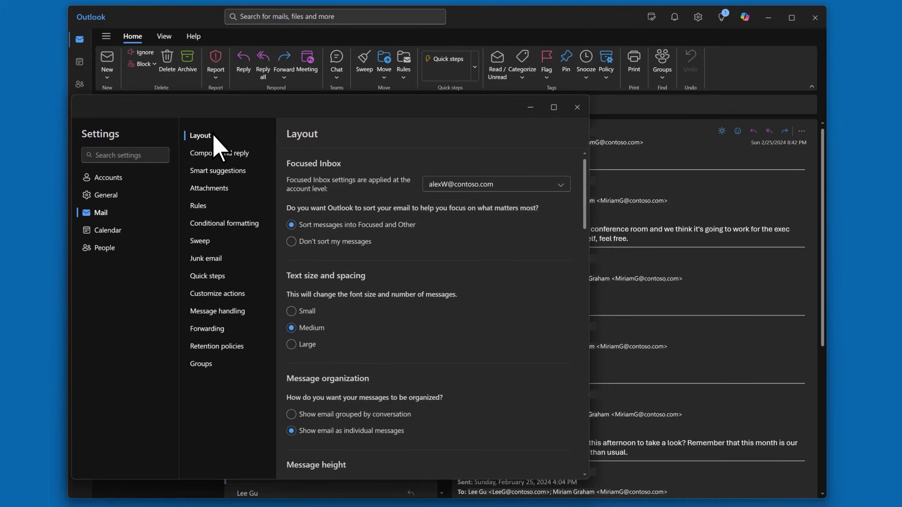
pyautogui.click(560, 183)
pyautogui.click(559, 181)
pyautogui.click(292, 241)
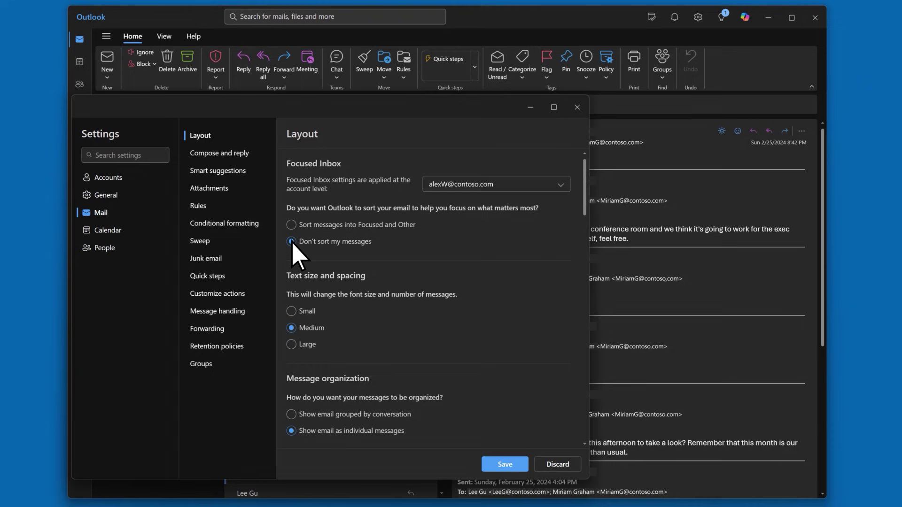
pyautogui.click(291, 225)
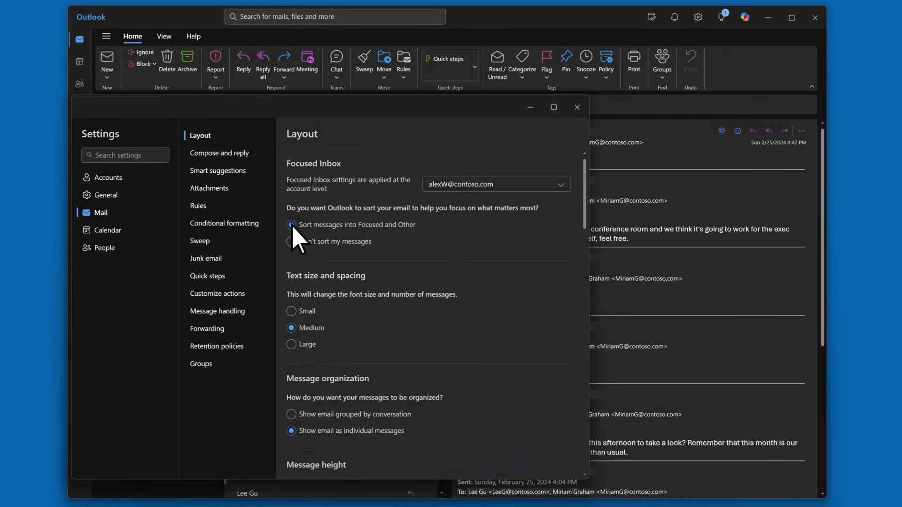
pyautogui.click(530, 108)
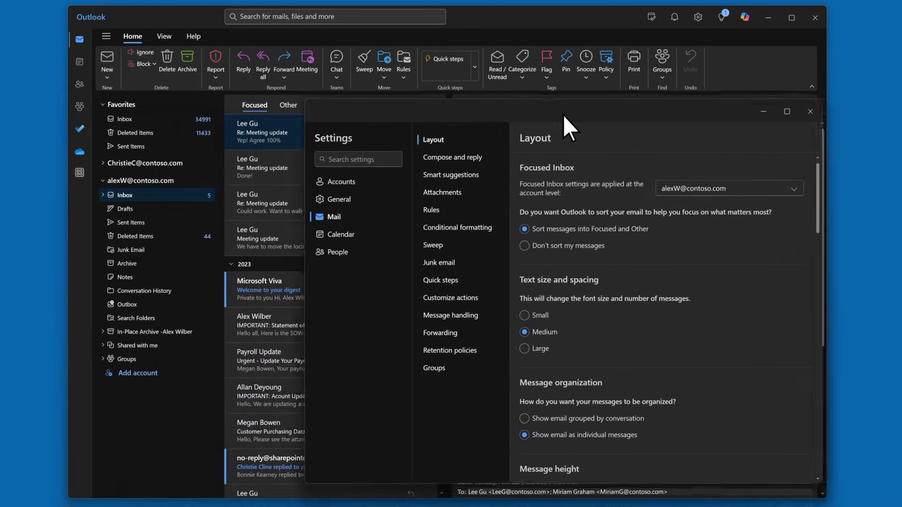
# Try Large and Small text size and spacing, then save Medium for the message list.
pyautogui.moveTo(564, 115); pyautogui.dragTo(615, 106)
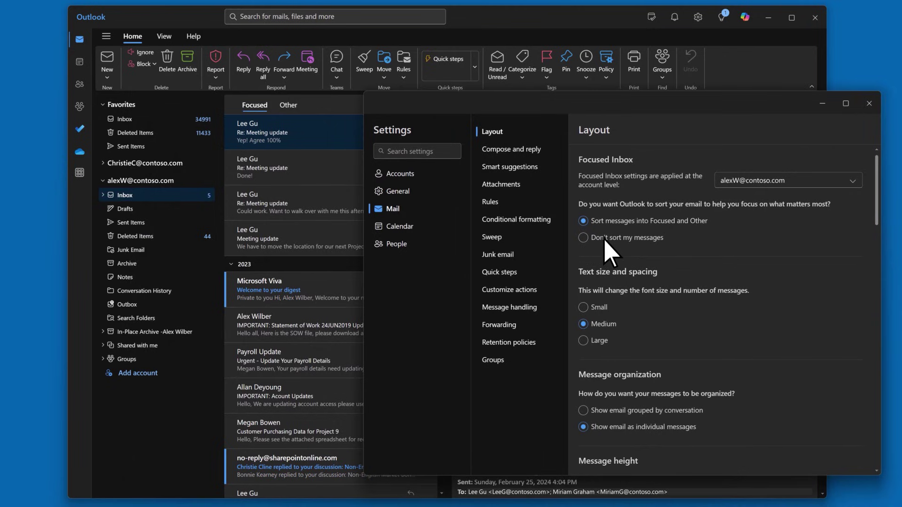
pyautogui.click(584, 341)
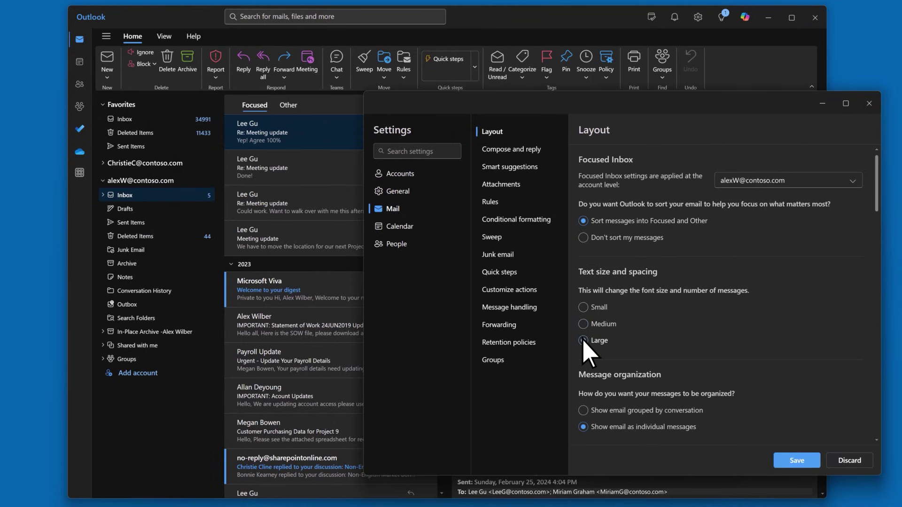
pyautogui.click(804, 462)
pyautogui.click(583, 307)
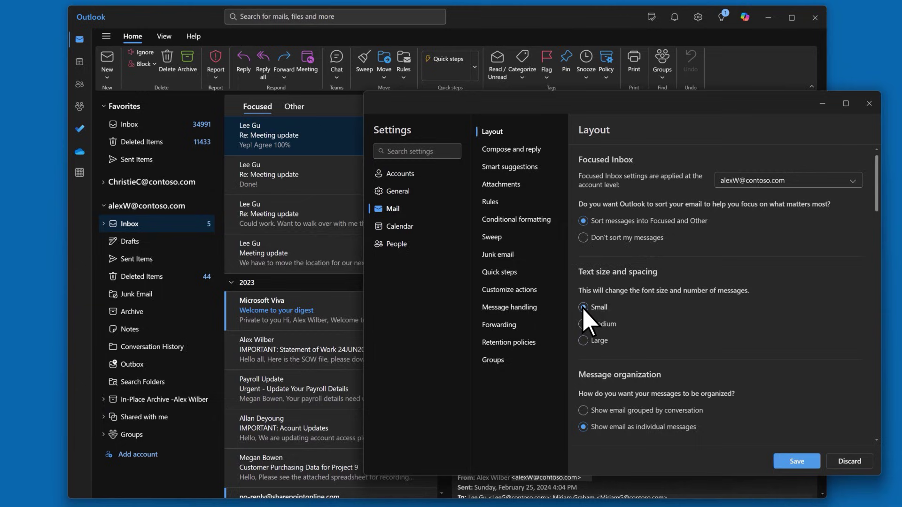
pyautogui.click(808, 461)
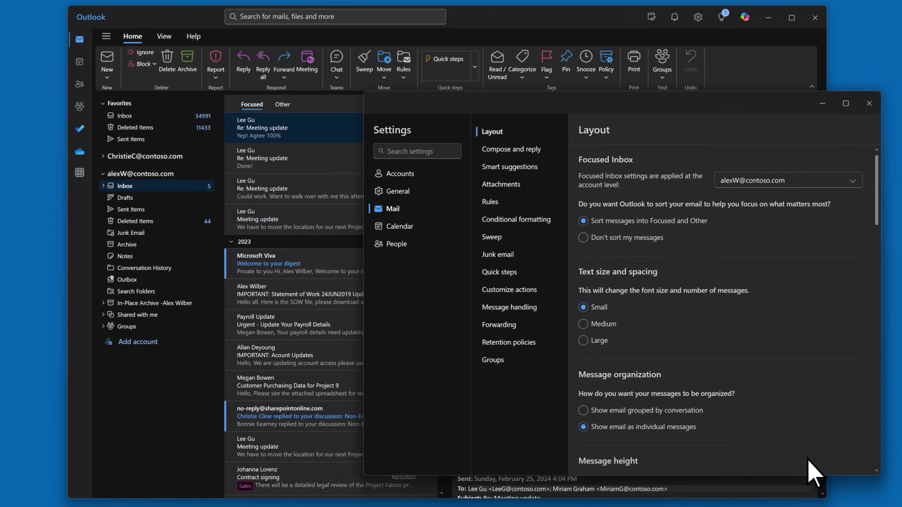
pyautogui.click(583, 324)
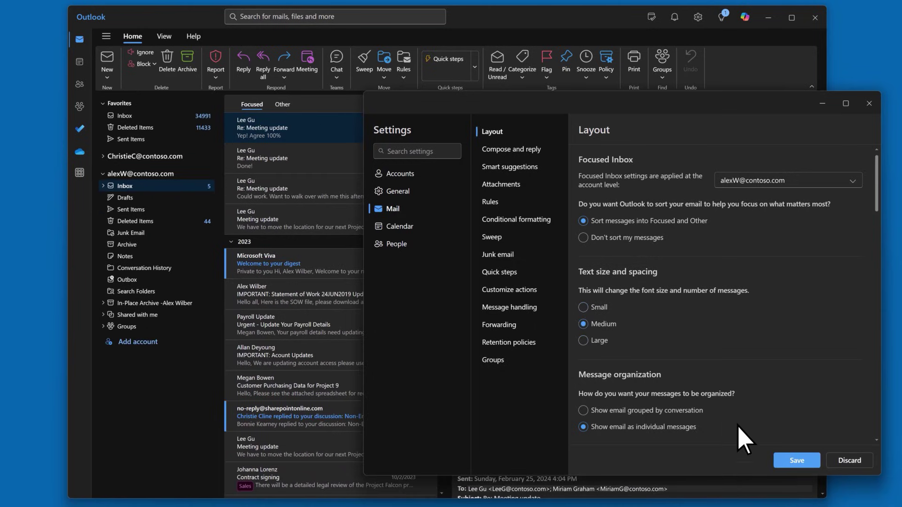
pyautogui.click(804, 460)
# Save 'Show email grouped by conversation' in Layout settings and close Settings.
pyautogui.scroll(-4, 808, 460)
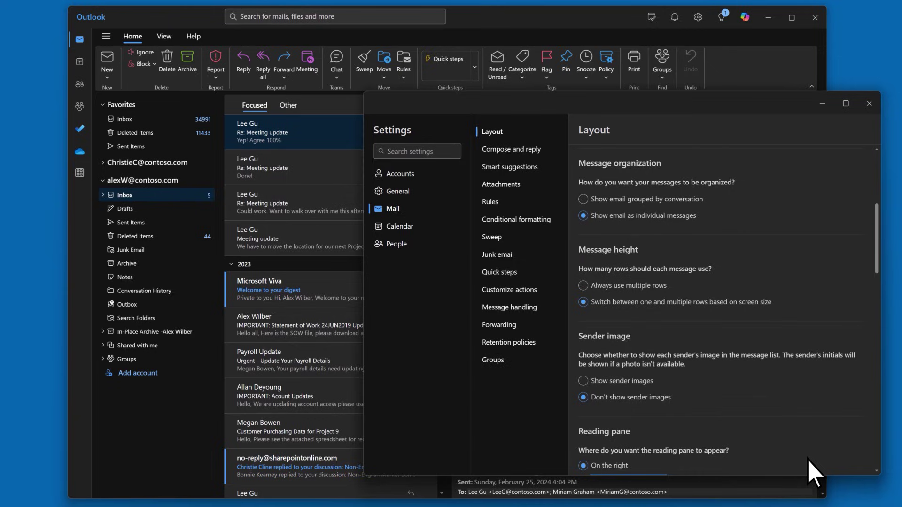
pyautogui.click(583, 199)
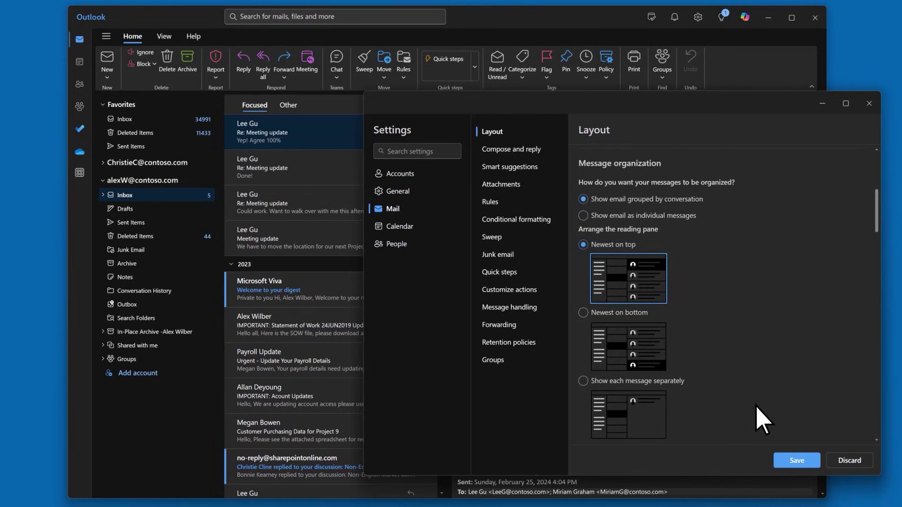
pyautogui.click(809, 459)
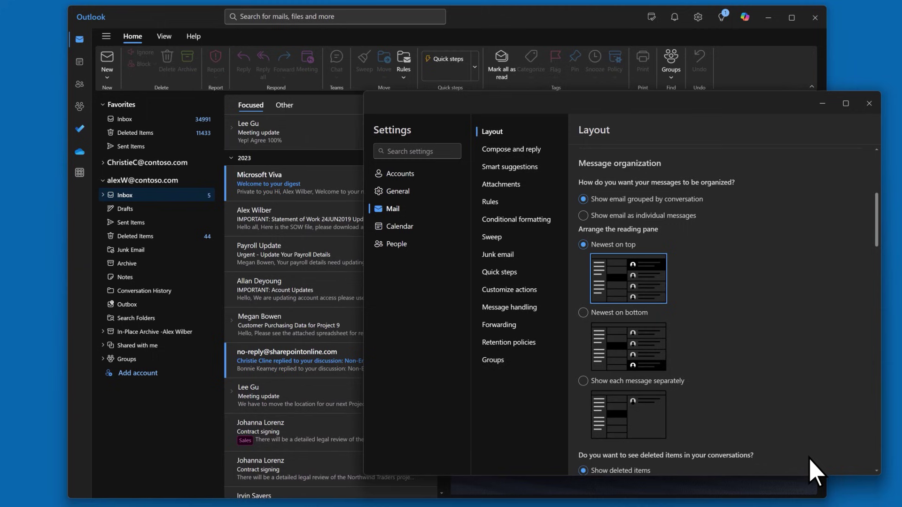
pyautogui.press('Escape')
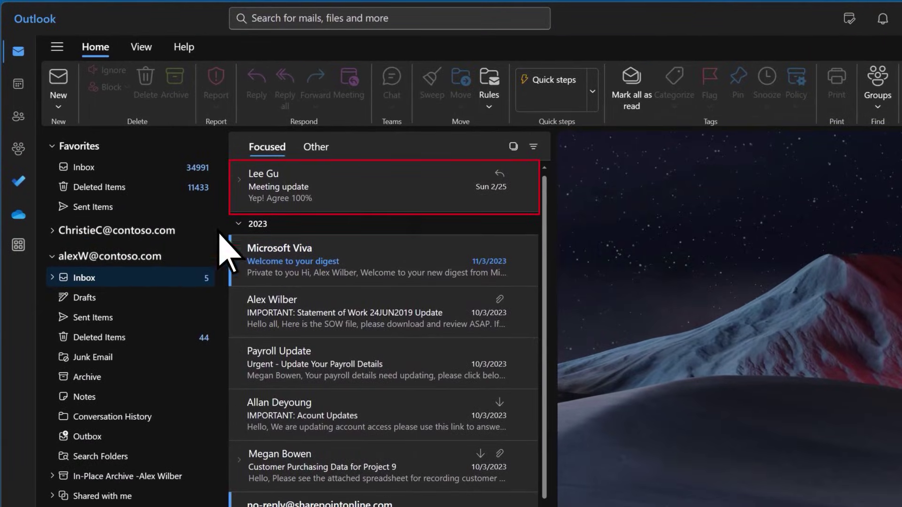
# Save reading pane arrangement as Newest on bottom, then Show each message separately, viewing Meeting update.
pyautogui.click(331, 192)
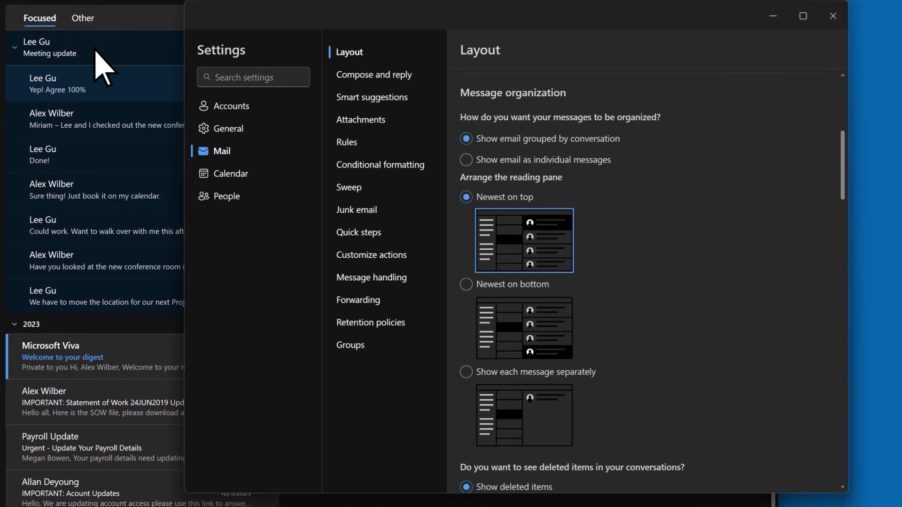
pyautogui.click(466, 284)
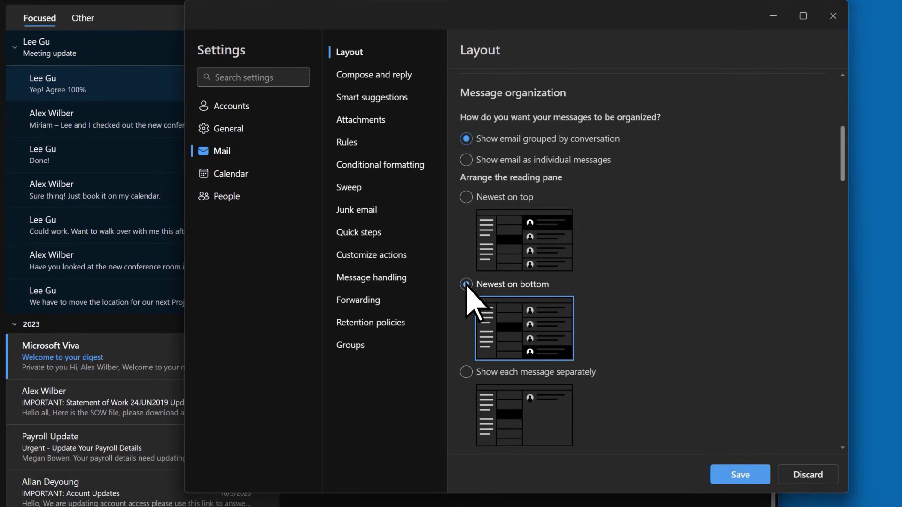
pyautogui.click(758, 472)
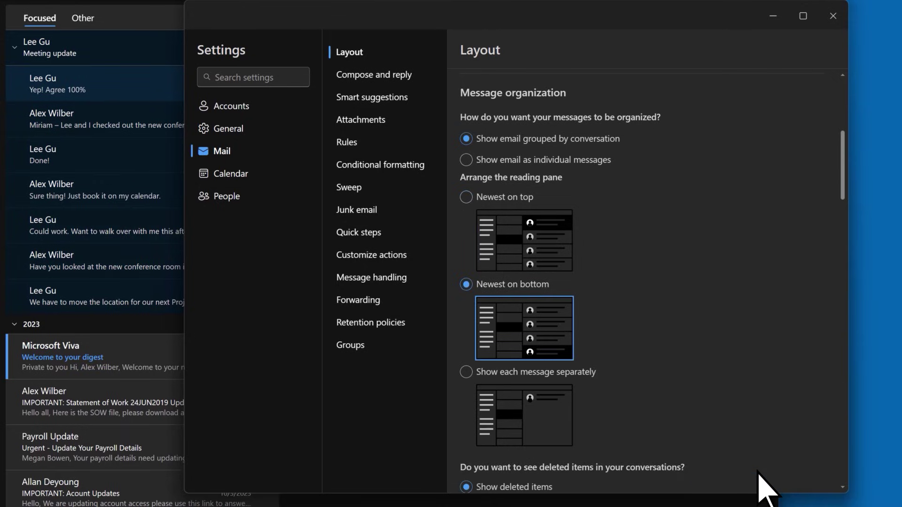
pyautogui.click(466, 372)
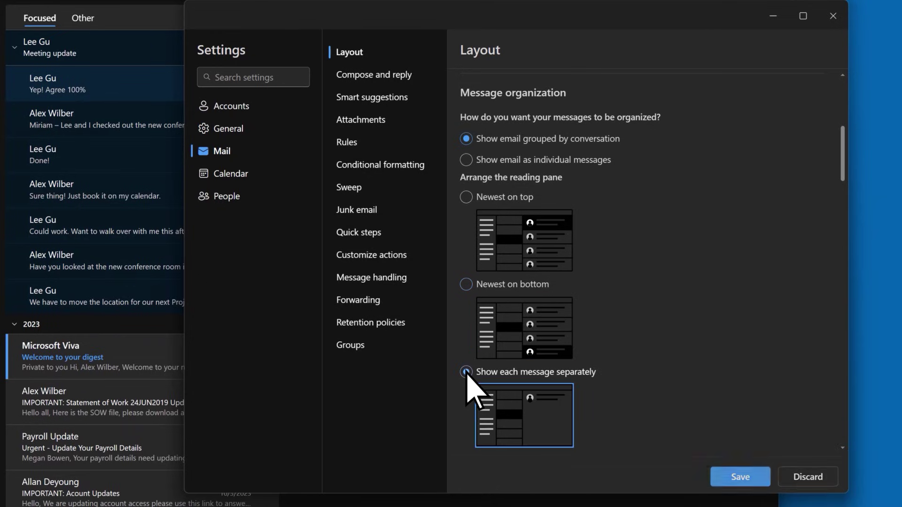
pyautogui.click(756, 473)
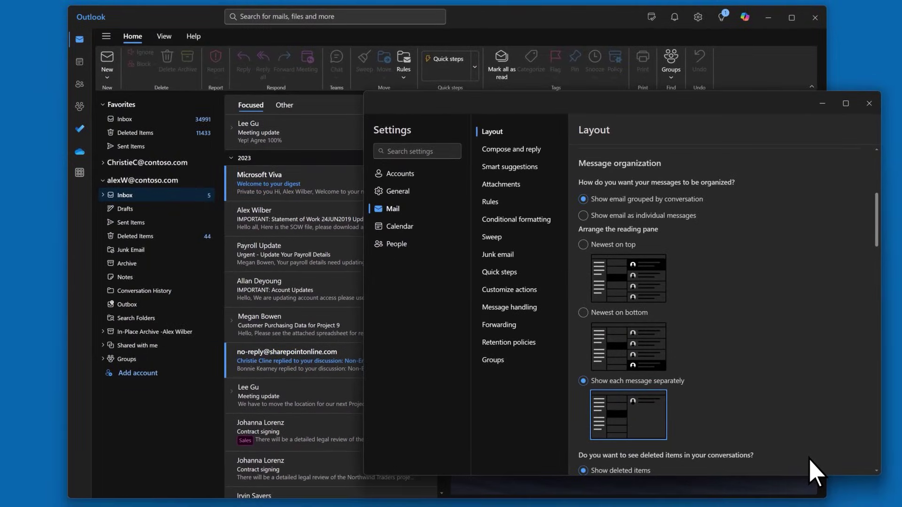
pyautogui.click(303, 134)
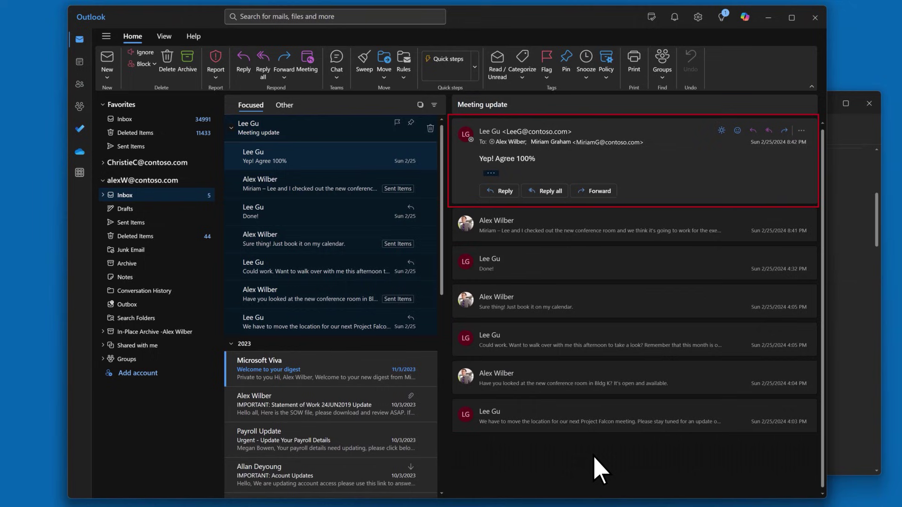
# Close Settings, move the reading pane to the bottom via View, then hide it.
pyautogui.click(855, 404)
pyautogui.click(869, 102)
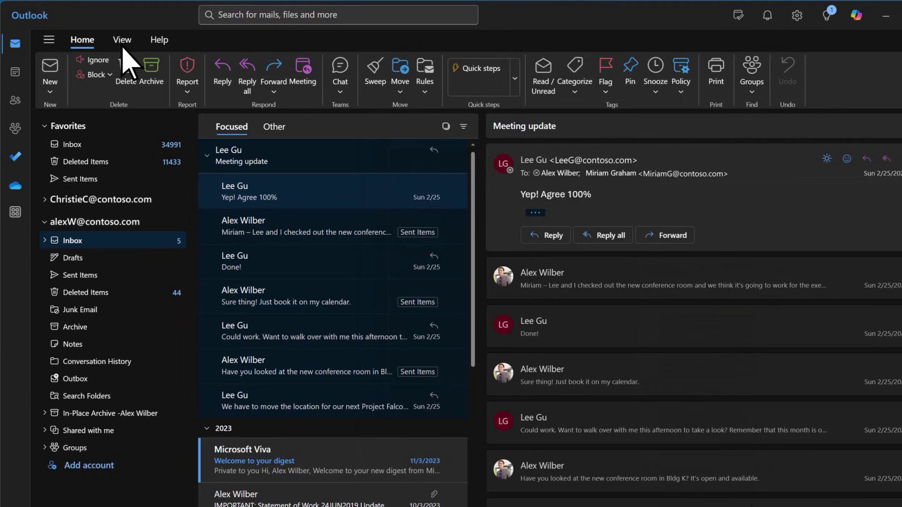
pyautogui.click(123, 44)
pyautogui.click(346, 66)
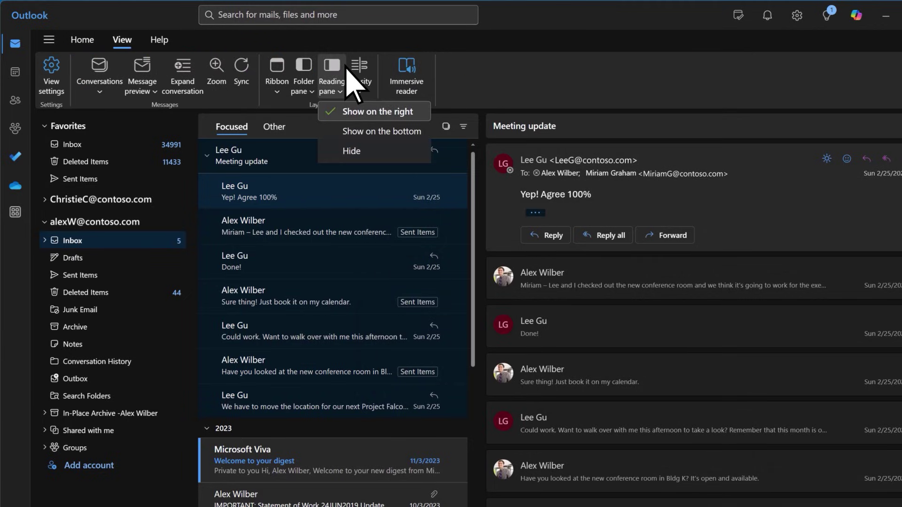
pyautogui.click(377, 133)
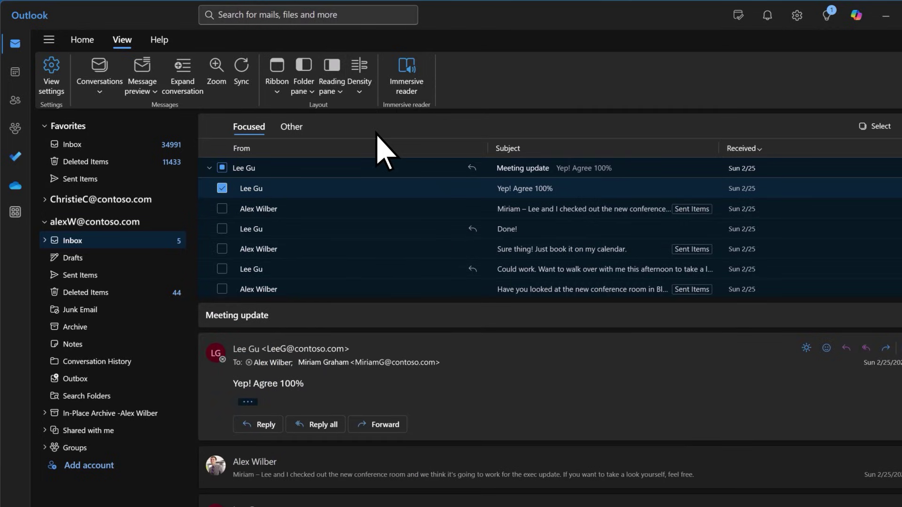
pyautogui.click(347, 66)
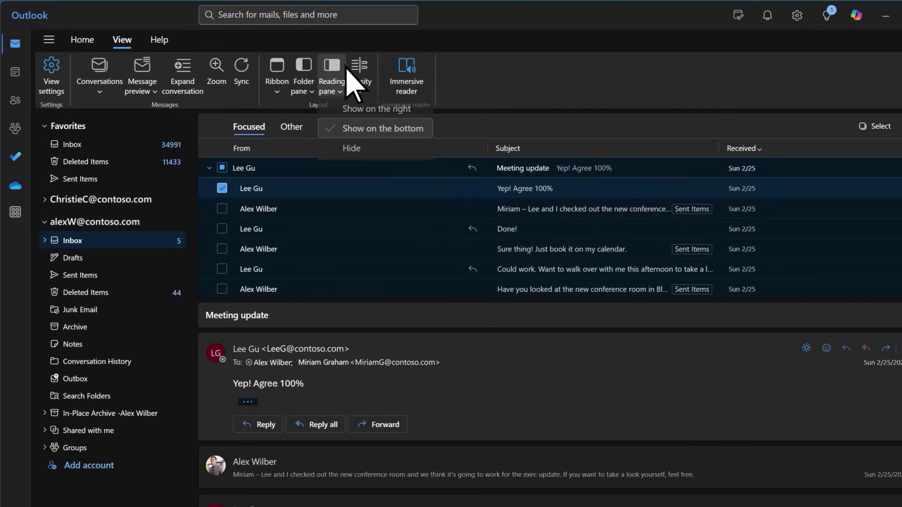
pyautogui.click(367, 151)
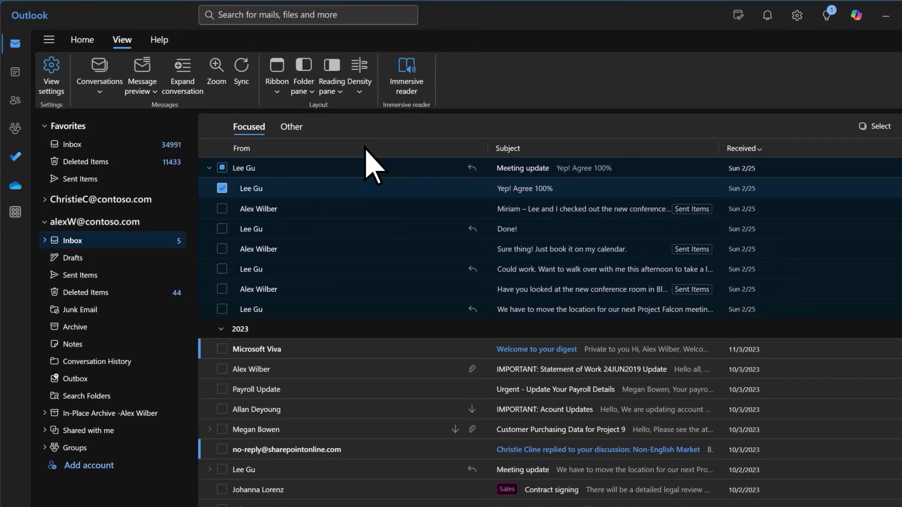